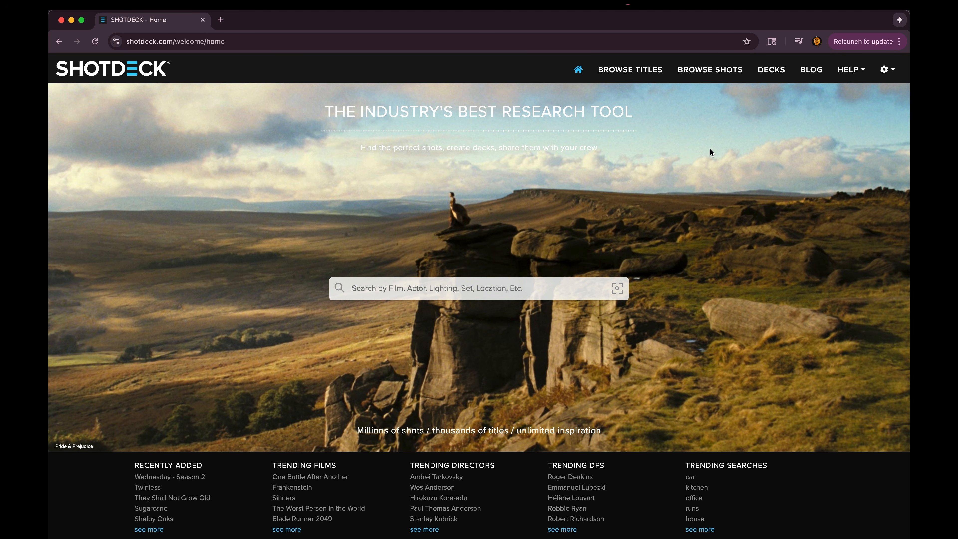
Browse ShotDeck's shot library and preview the Midsommar close-up still.
click(630, 69)
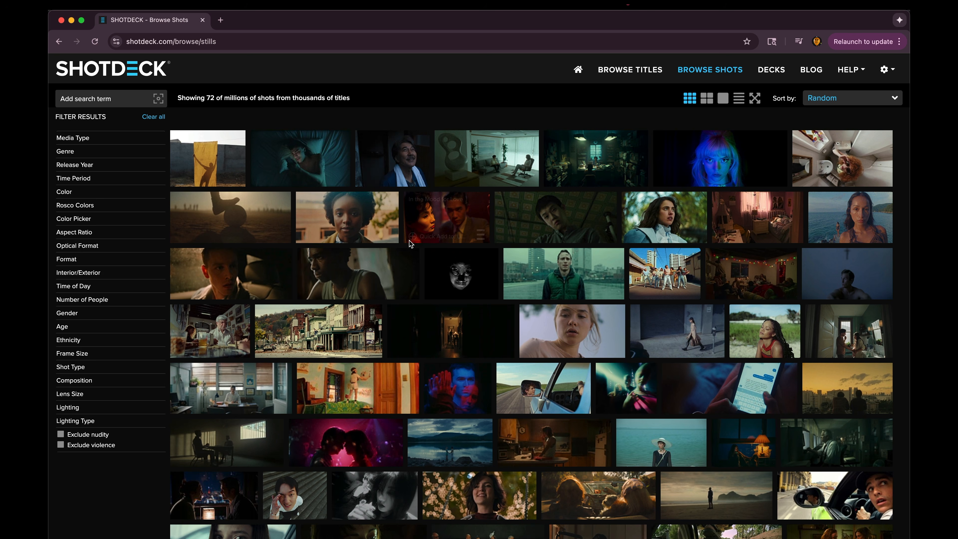
scroll(453, 295, down, 3)
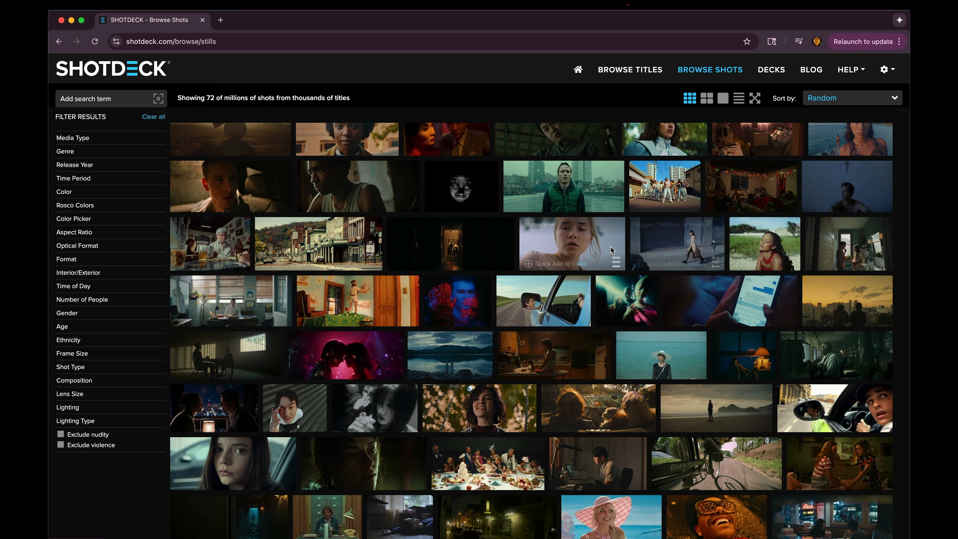
click(594, 244)
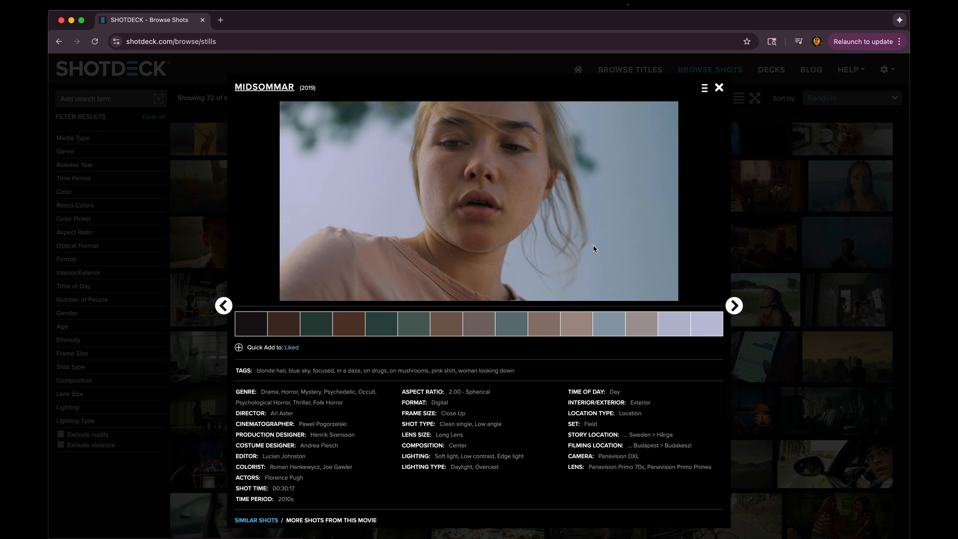
click(633, 188)
key(super+w)
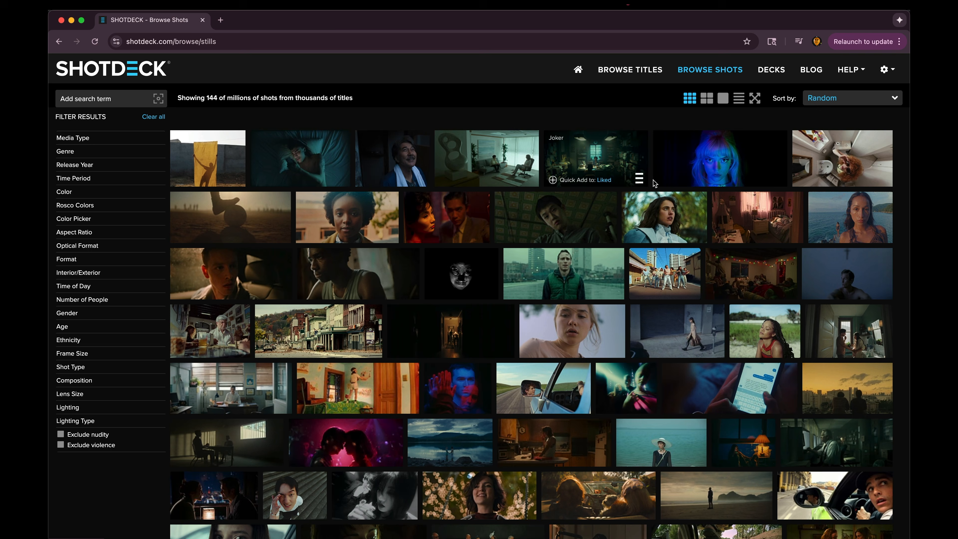
Open the overhead bathroom still from Poker Face and copy its metadata from Tags through the shot specifications.
click(842, 158)
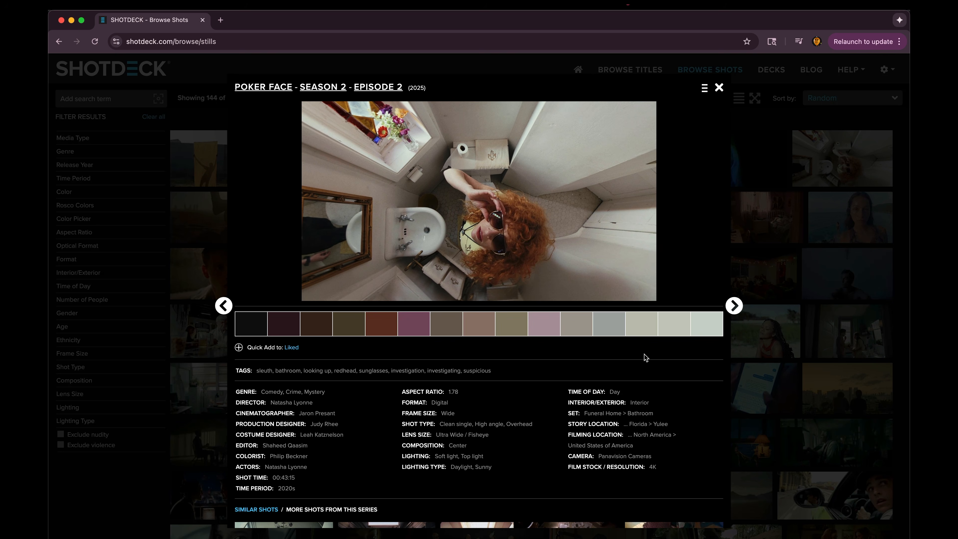
scroll(626, 377, down, 1)
scroll(626, 376, down, 5)
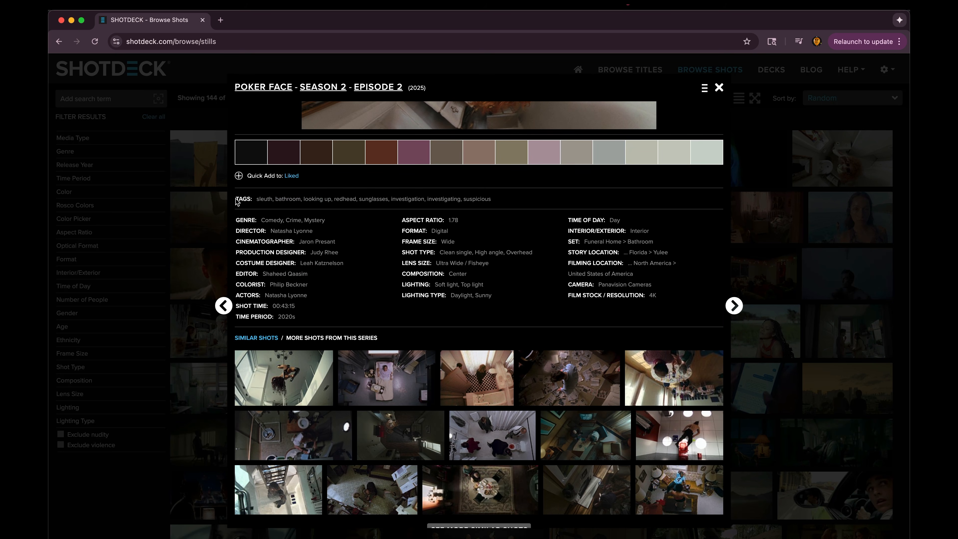
drag(235, 199, 614, 281)
right_click(617, 275)
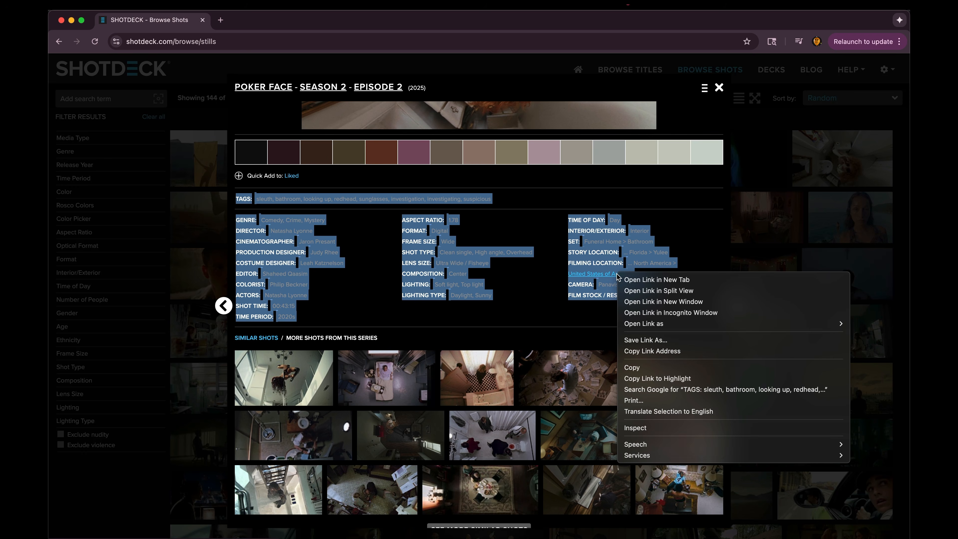
click(646, 368)
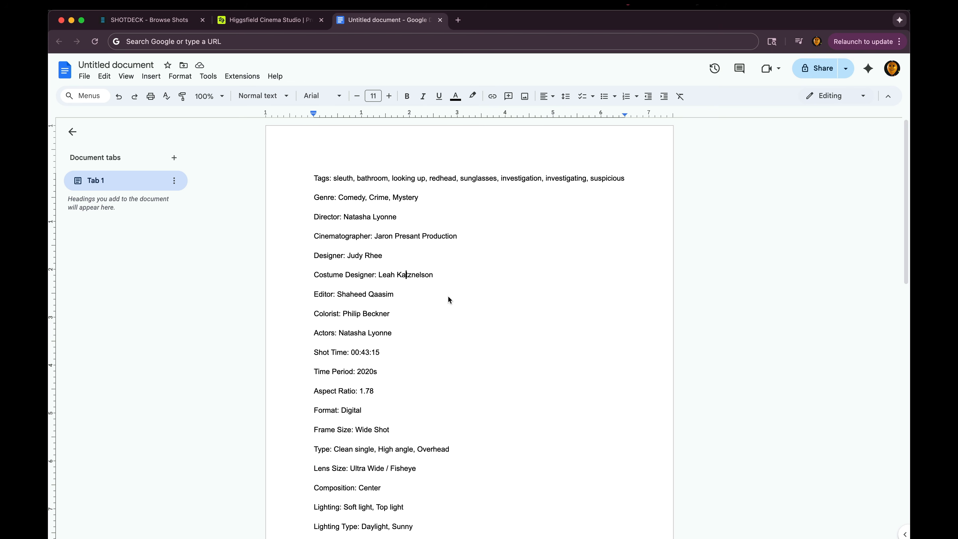
In the Google Docs notes, delete every line from Director through Shot Time, keeping the Tags and Genre lines.
scroll(449, 298, down, 5)
scroll(448, 299, down, 8)
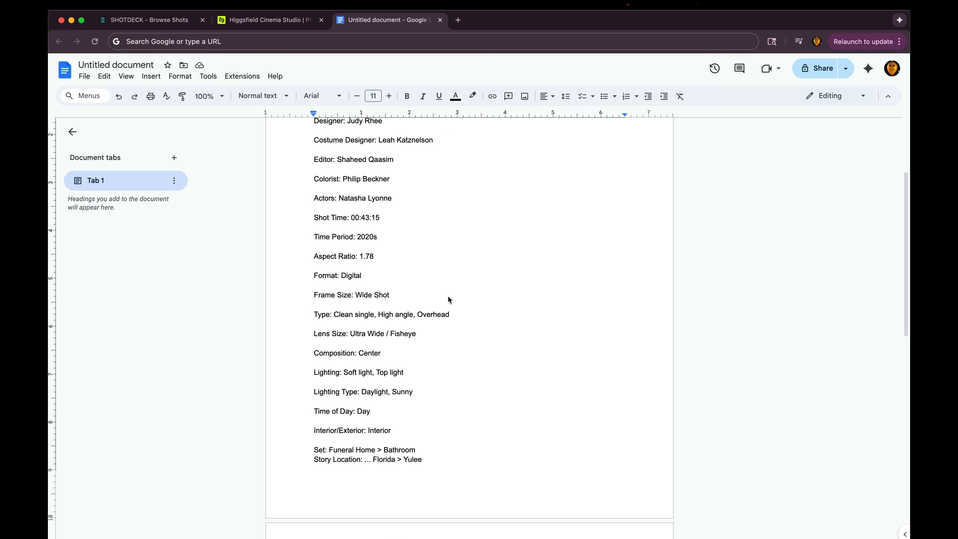
scroll(448, 300, up, 11)
drag(314, 217, 455, 271)
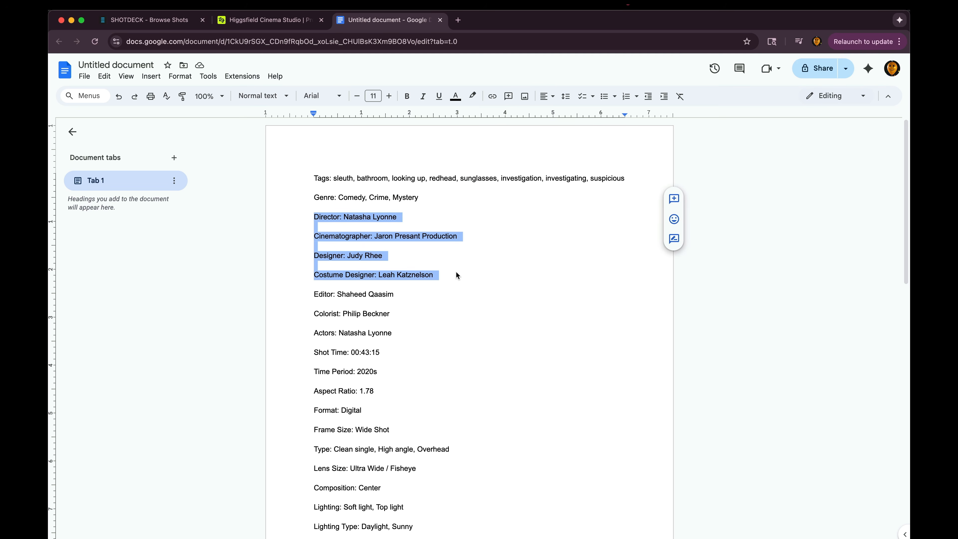
key(BackSpace)
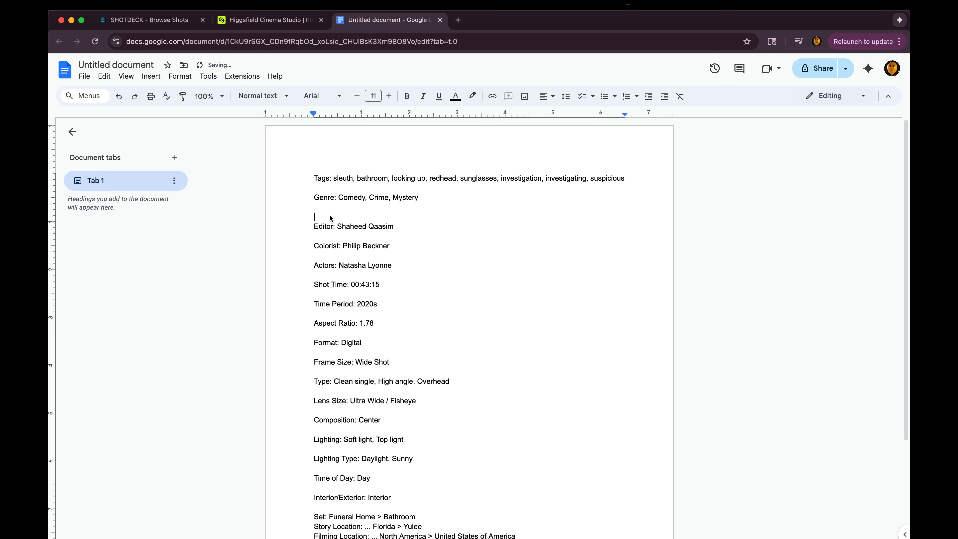
drag(324, 209, 381, 284)
key(BackSpace)
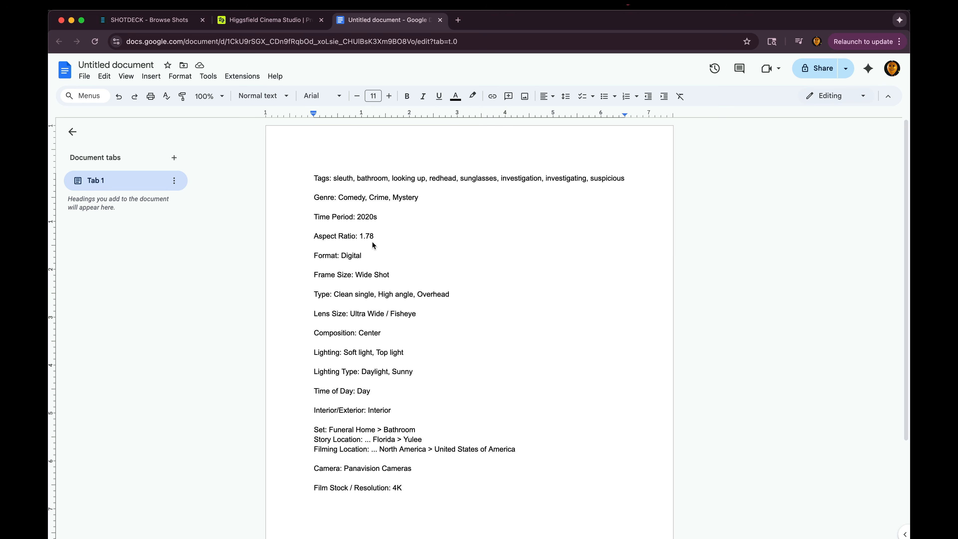
Switch to Higgsfield Cinema Studio and check the available image aspect ratios.
click(264, 20)
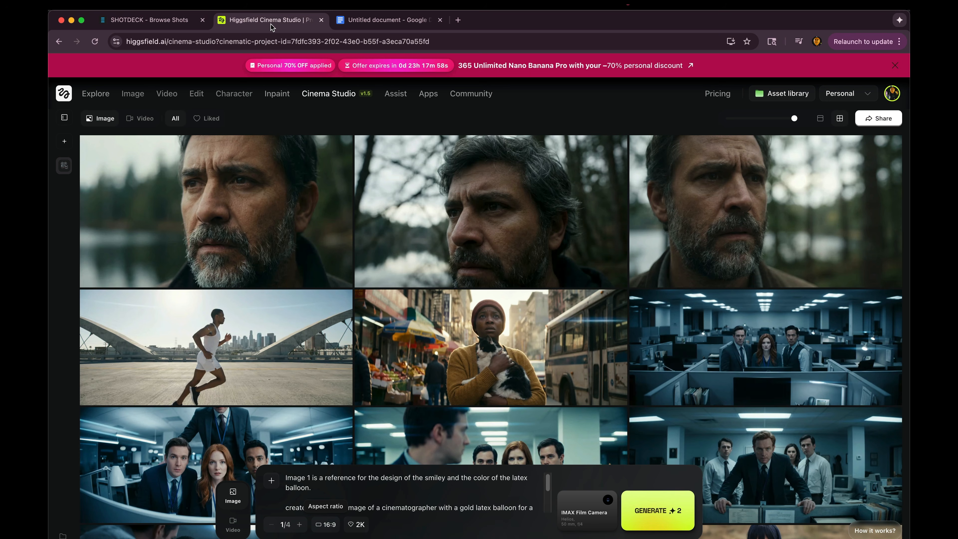
click(326, 525)
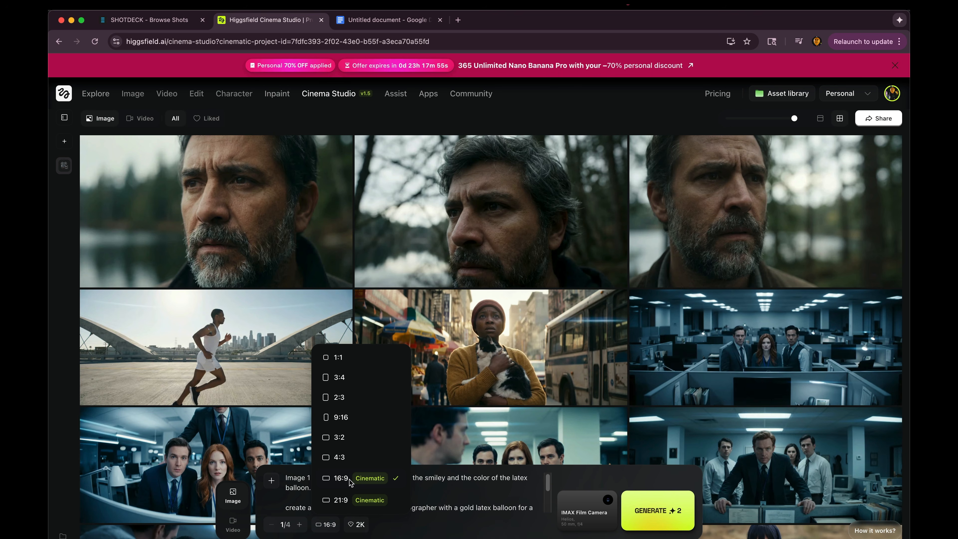
click(367, 23)
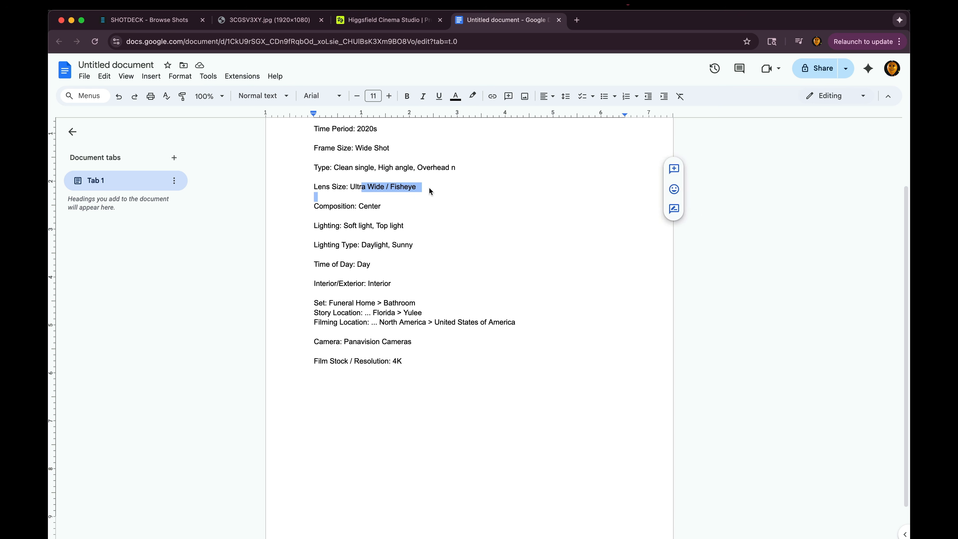
Review the lens and lighting notes against the full-size bathroom still and its ShotDeck details.
click(433, 189)
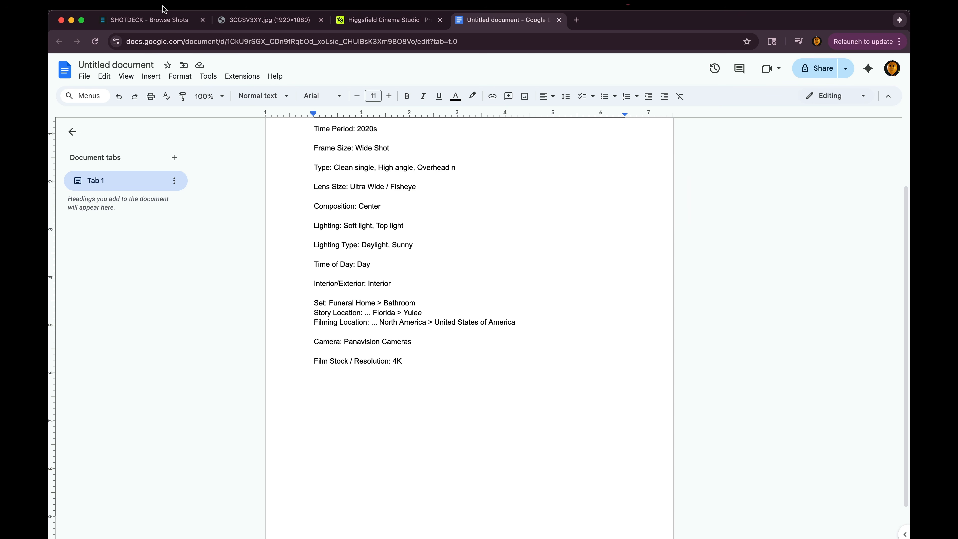
shift+click(293, 183)
click(337, 242)
click(253, 23)
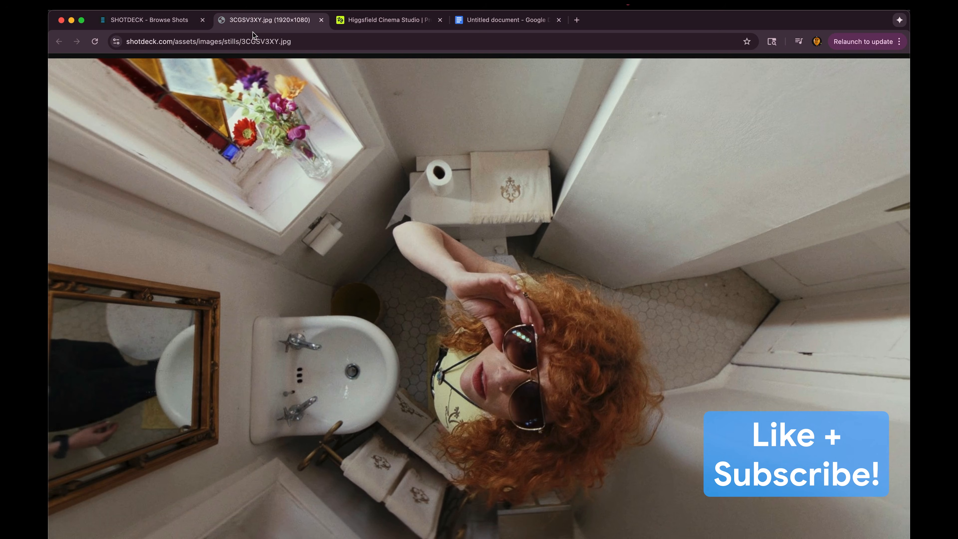
click(119, 16)
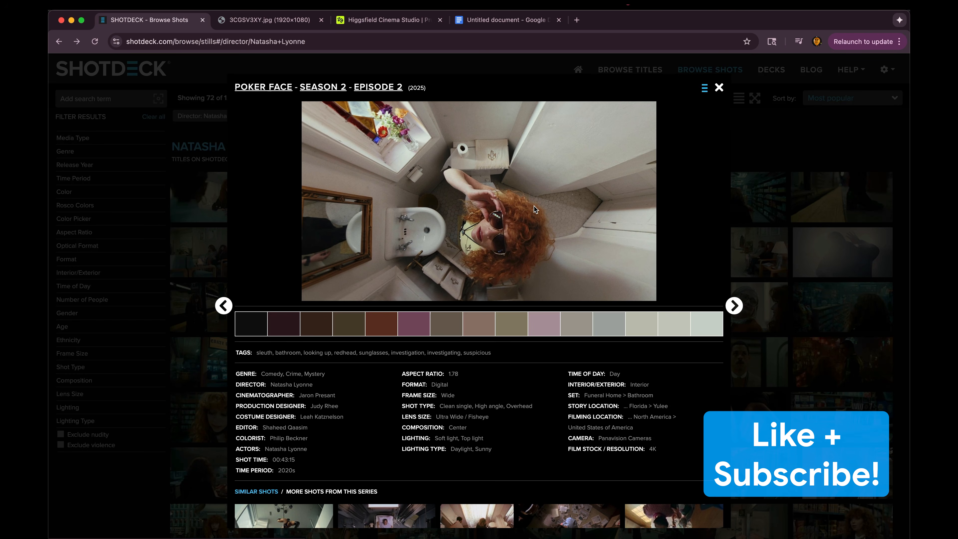
Delete the Filming Location and Film Stock / Resolution lines from the Google Docs notes.
click(506, 19)
drag(320, 265, 527, 268)
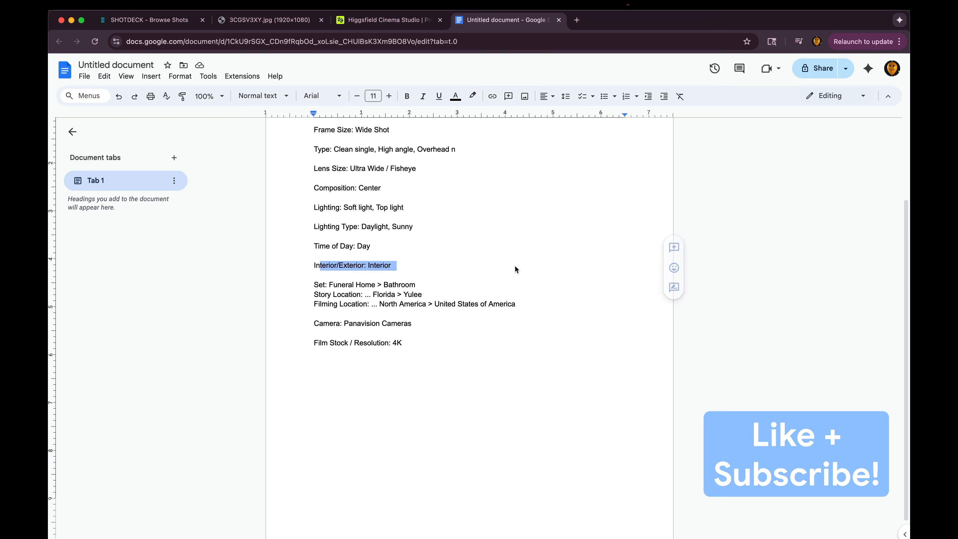
click(396, 268)
drag(369, 266, 313, 269)
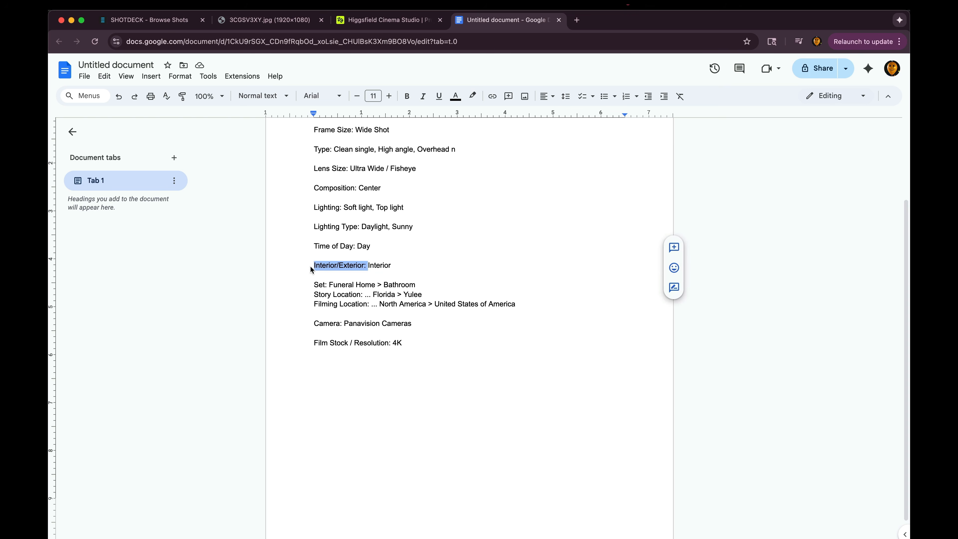
drag(413, 266, 287, 269)
drag(314, 306, 259, 309)
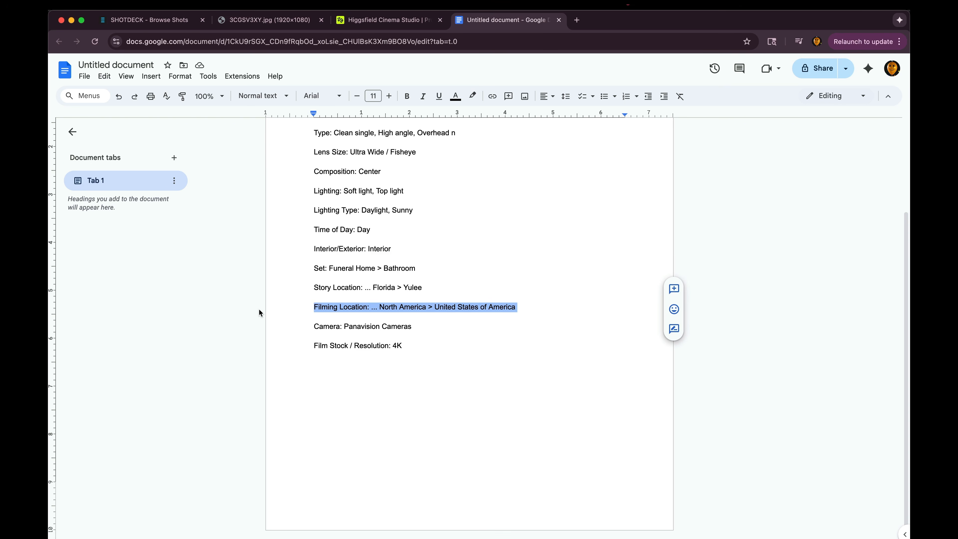
key(BackSpace)
Copy all the notes into the Higgsfield Cinema Studio image prompt and set Panavision Millennium DXL2, Panavision C-Series lens, 14 mm, f/1.4.
key(ctrl+a)
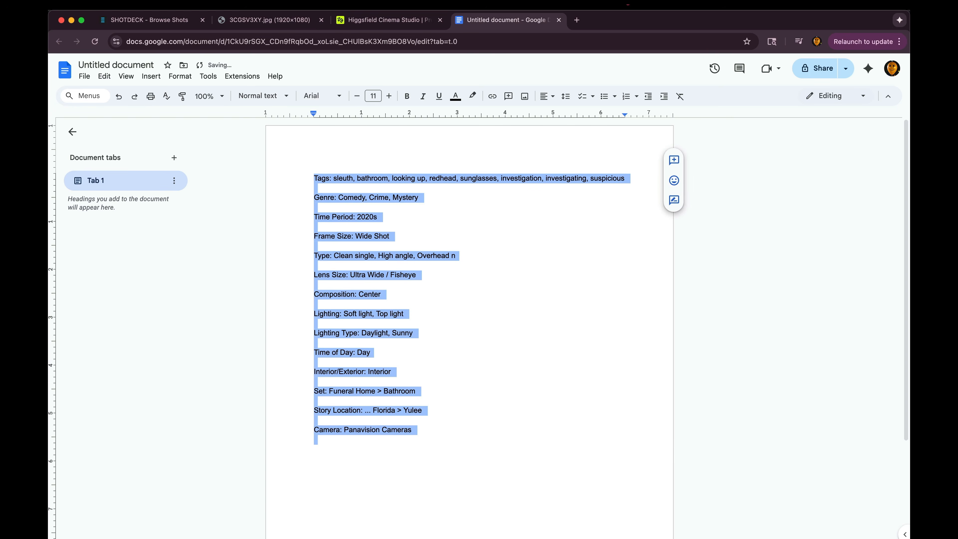
click(389, 20)
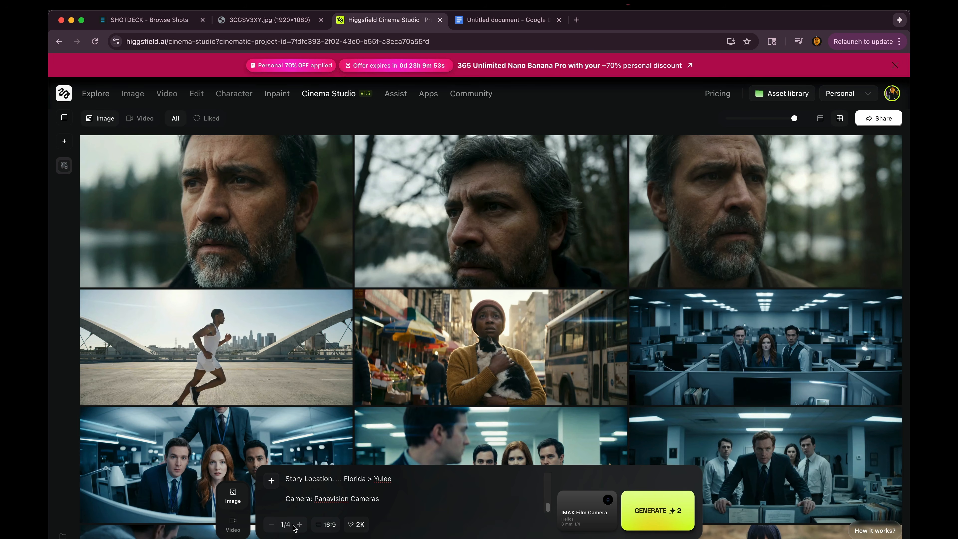
click(587, 511)
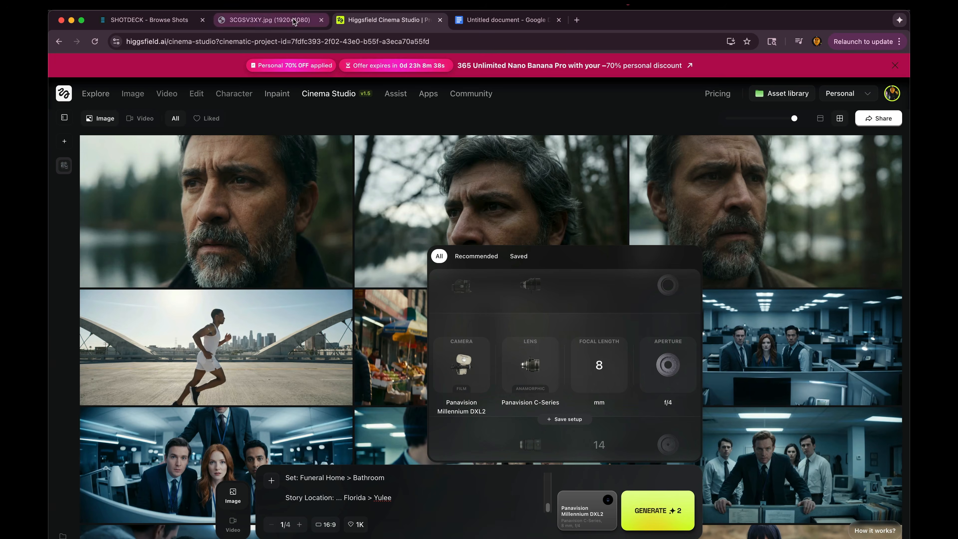
key(super+1)
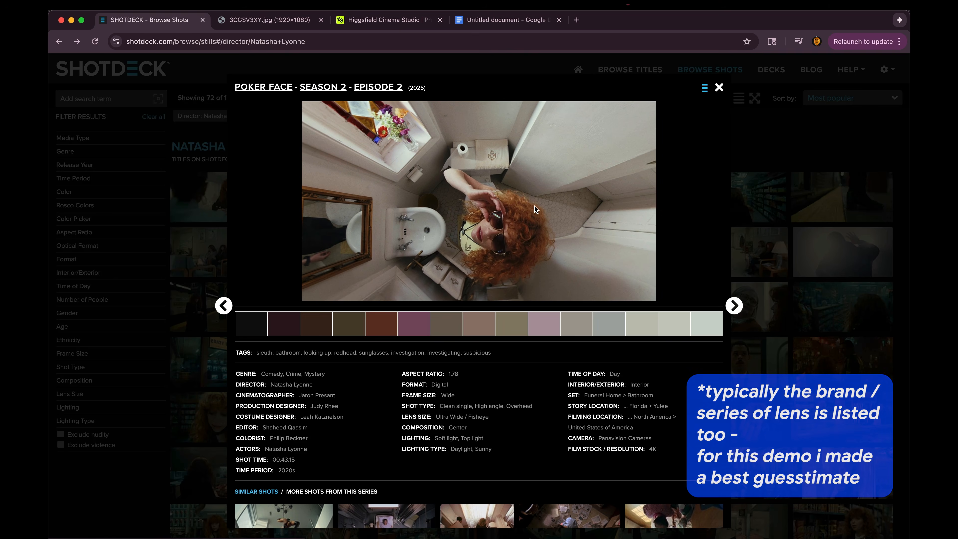
click(360, 22)
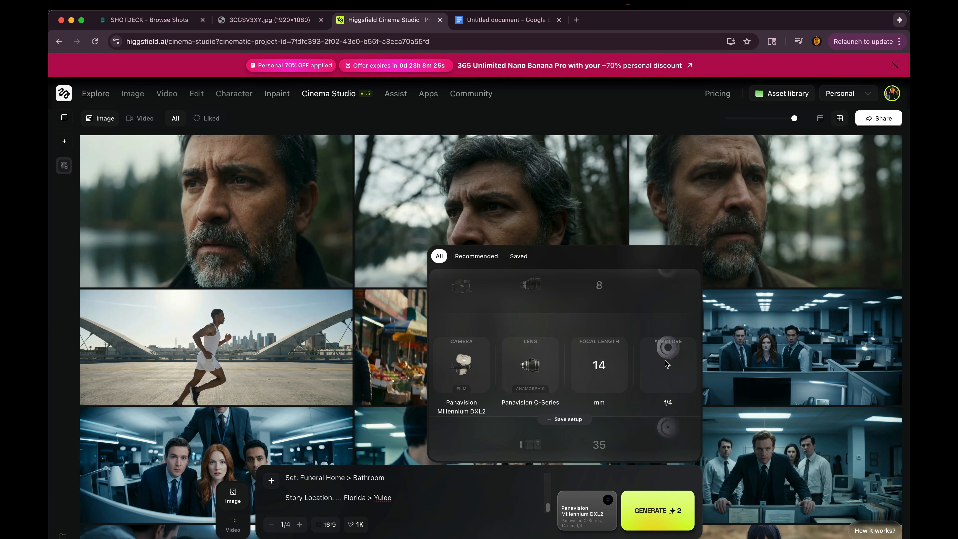
scroll(665, 365, up, 3)
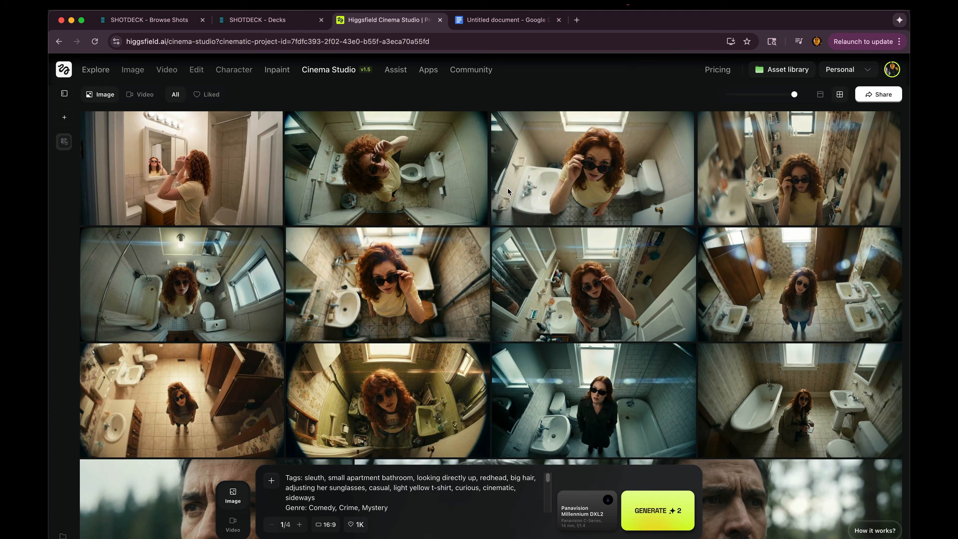
Compare the generated overhead and crouching bathroom images with the Poker Face reference still in the ShotDeck deck.
mouse_move(377, 159)
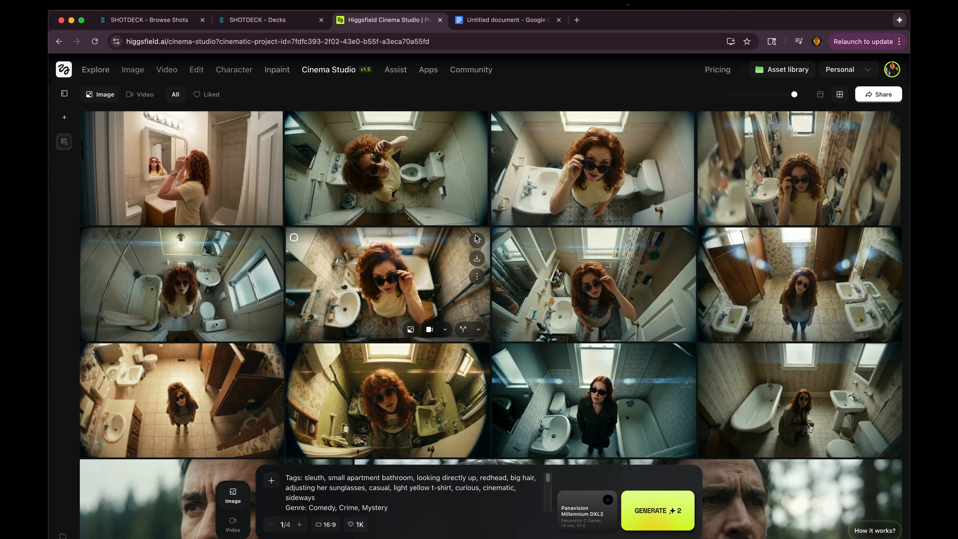
click(377, 158)
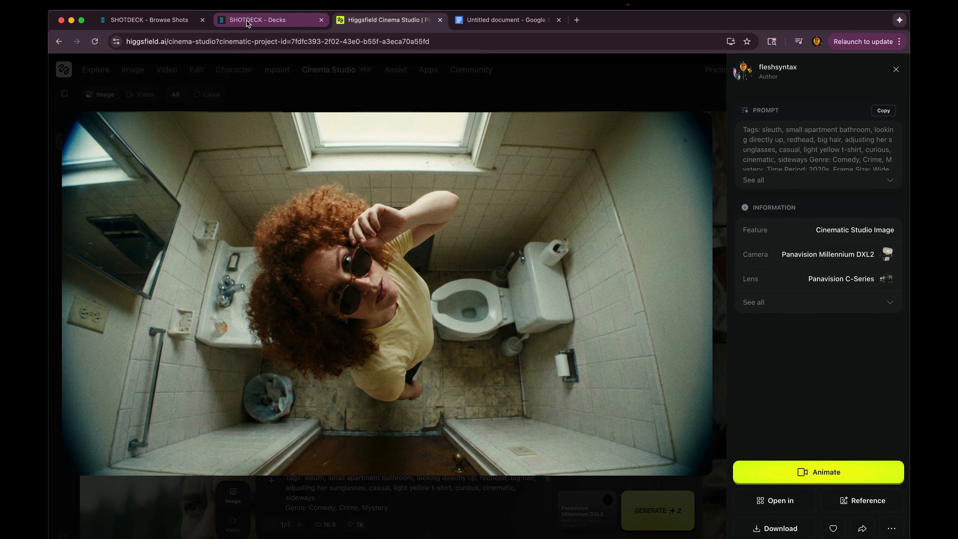
click(236, 23)
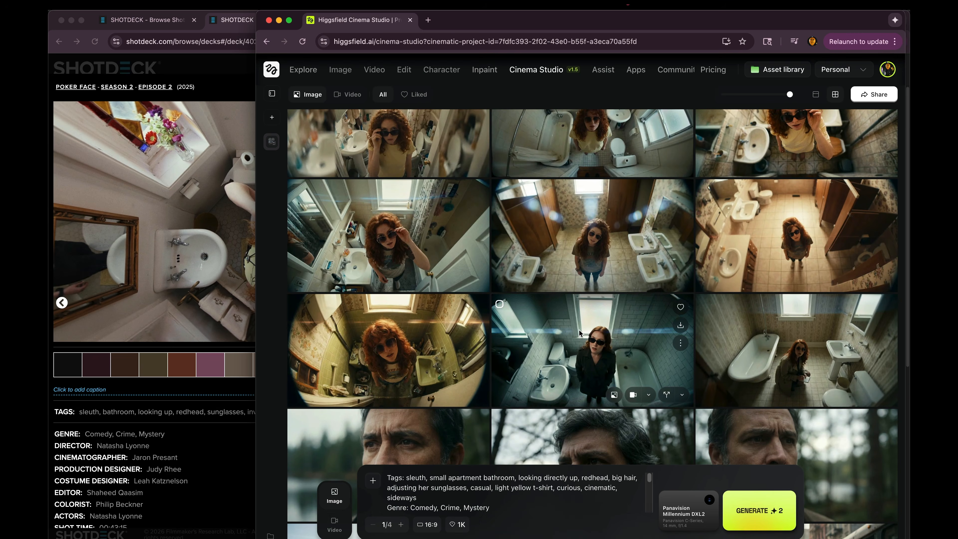
click(789, 344)
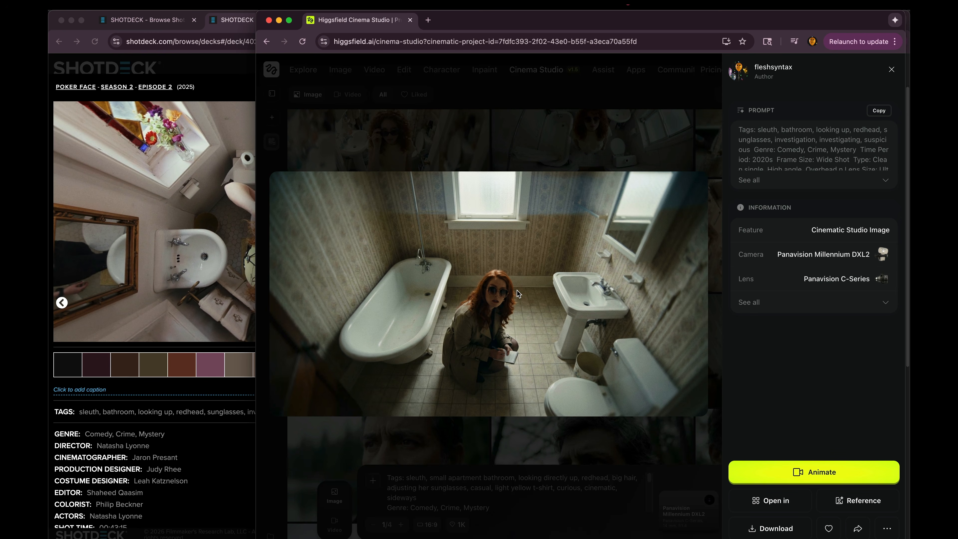
click(542, 126)
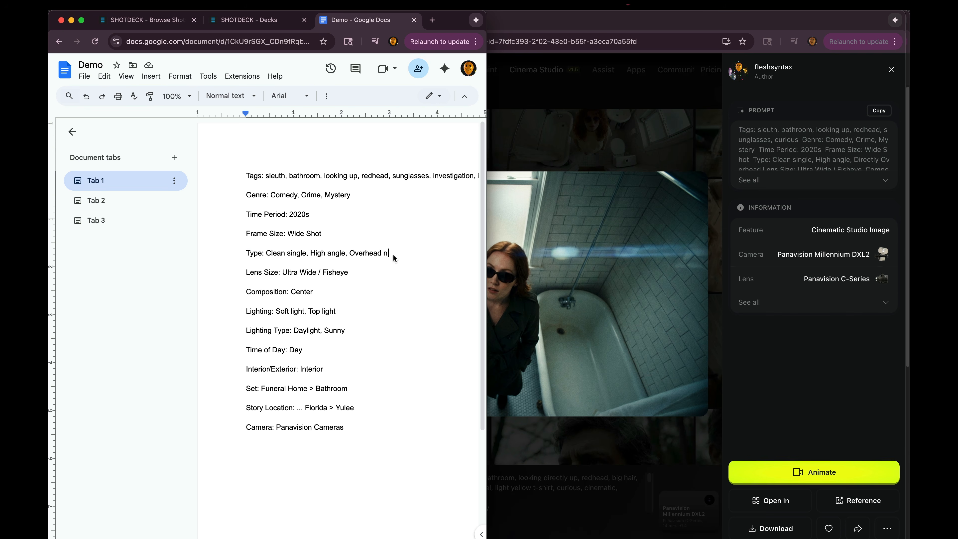
Compare the Tab 3 and Tab 1 prompts in the Demo document and inspect the green-tiled fisheye image in Cinema Studio.
click(97, 221)
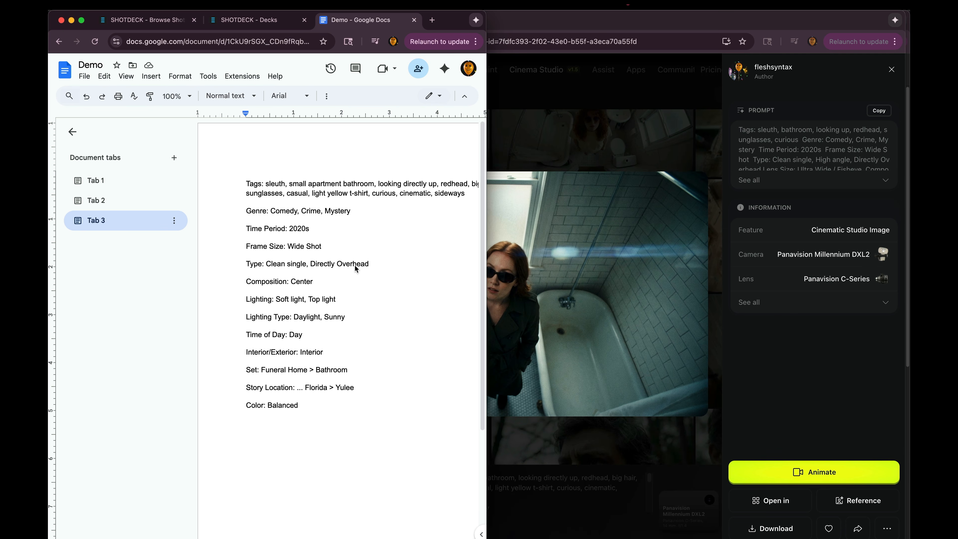
scroll(355, 264, right, 2)
drag(335, 184, 398, 189)
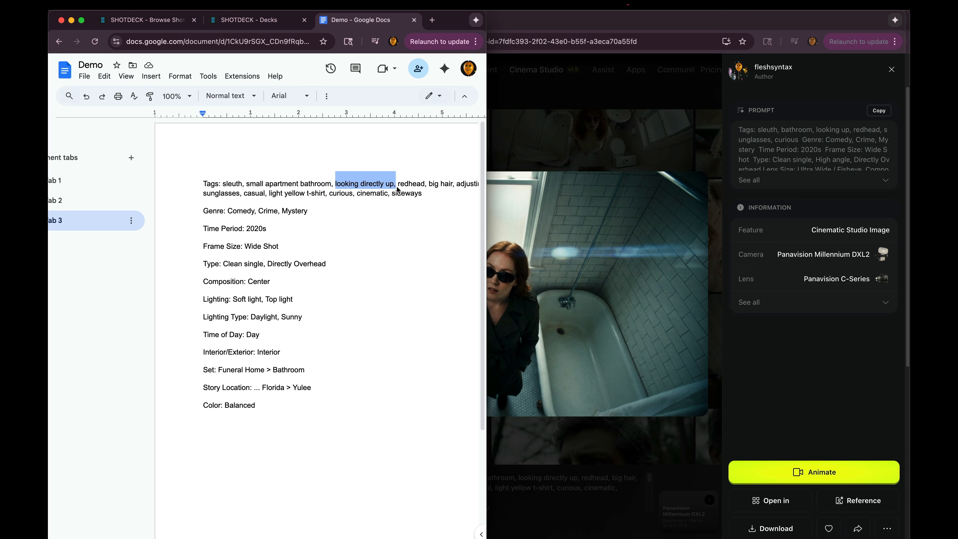
click(99, 181)
click(527, 394)
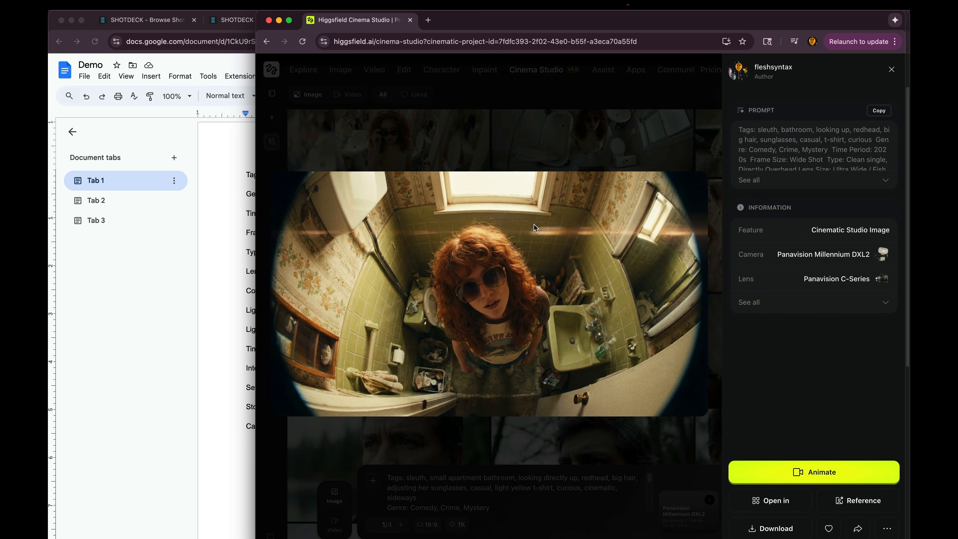
Close the green-tiled image and review the Tags wording of the Tab 3 prompt in the Google Docs Demo document.
key(Escape)
click(136, 245)
click(141, 219)
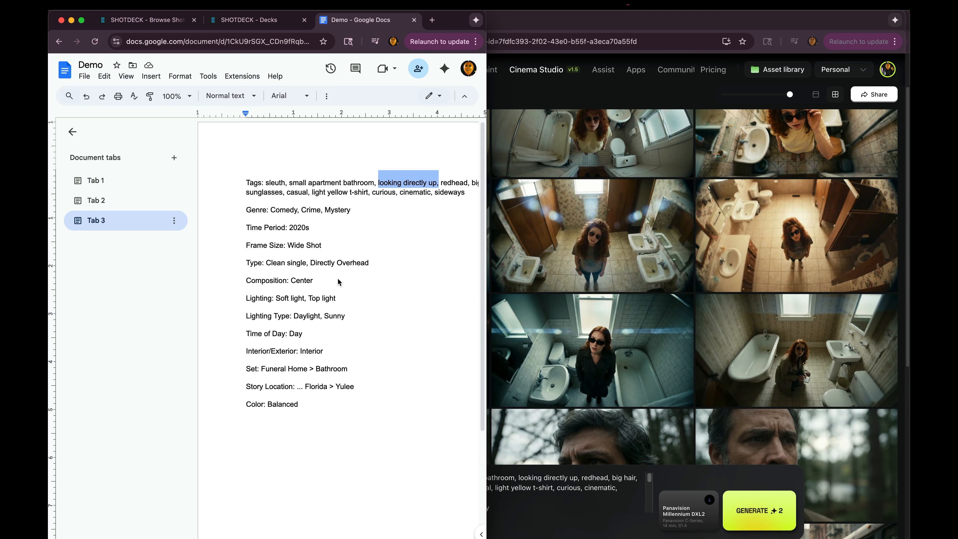
key(super+grave)
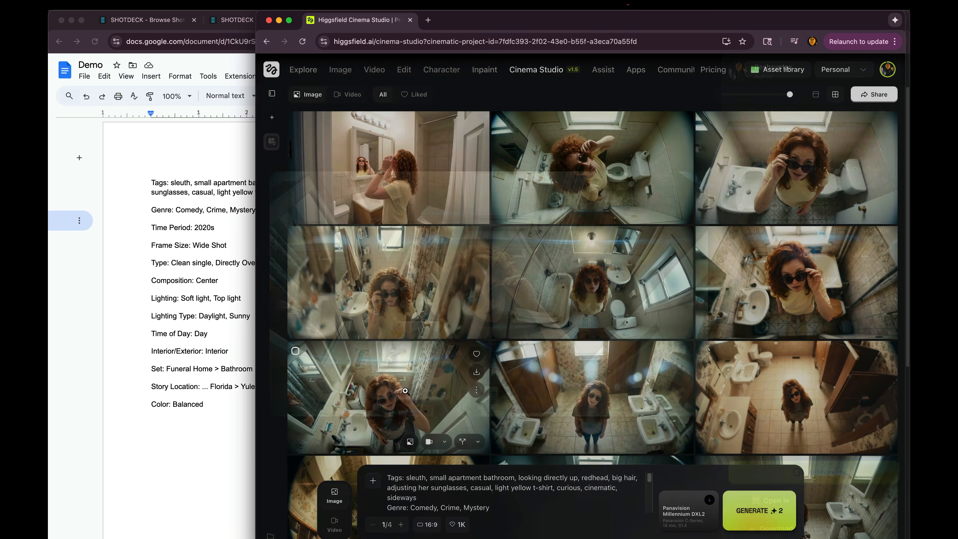
Compare the Cinema Studio image of the redhead beside the open white door with the Poker Face reference still in ShotDeck.
click(406, 391)
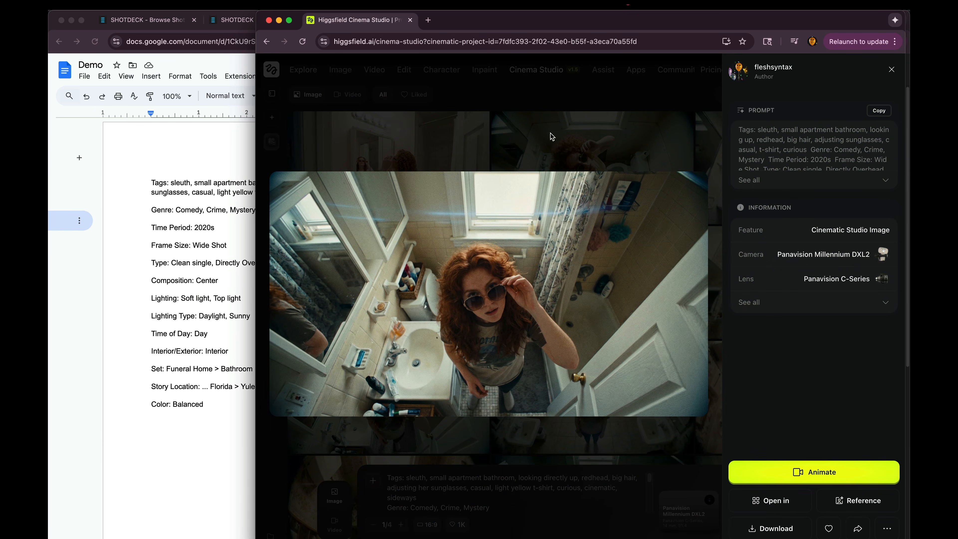
click(203, 18)
click(247, 22)
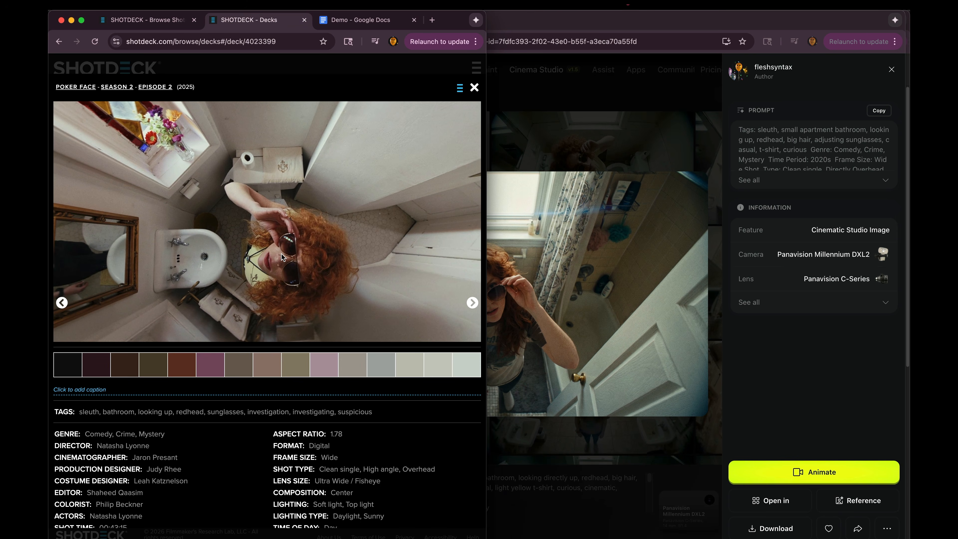
click(602, 302)
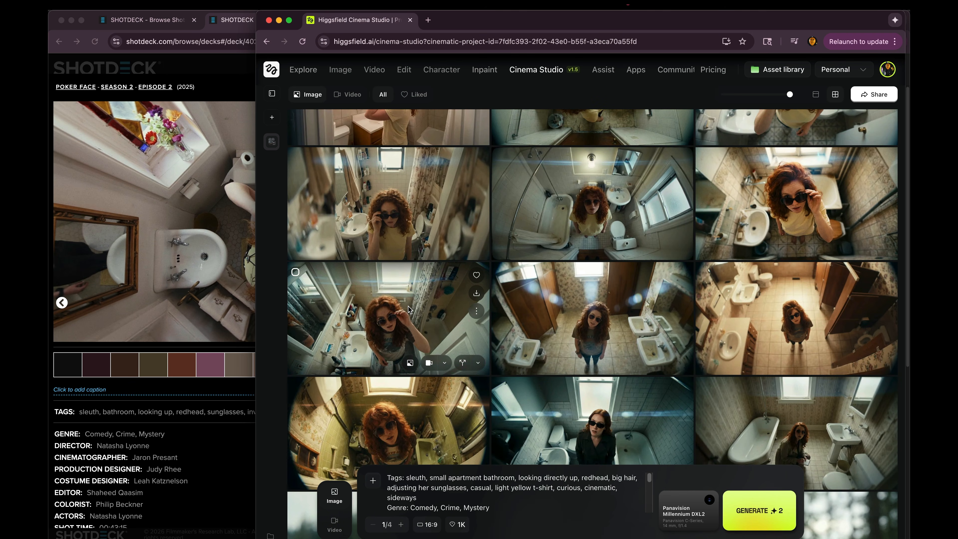
Inspect the generated bathroom image with the lit ceiling lamp and the one with blurred foreground edges in Cinema Studio.
click(593, 195)
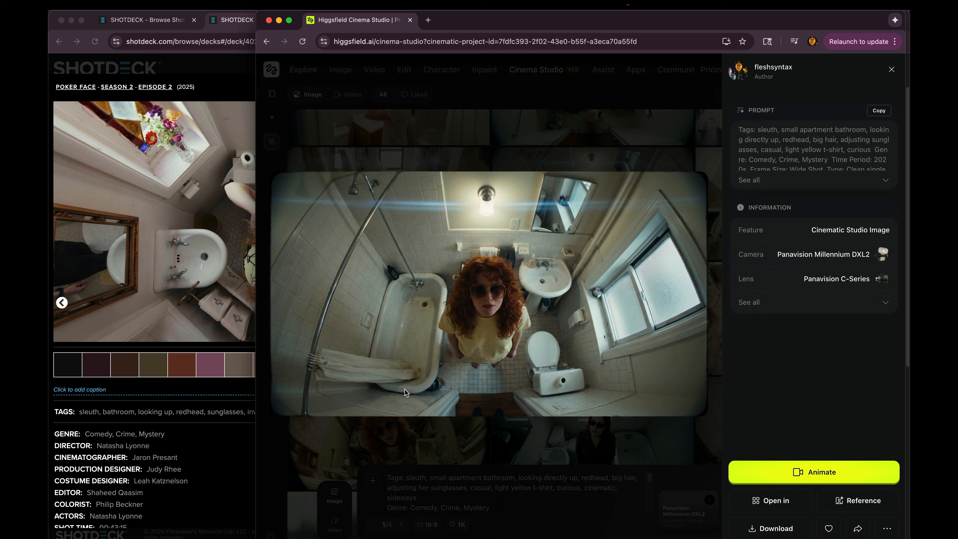
click(497, 141)
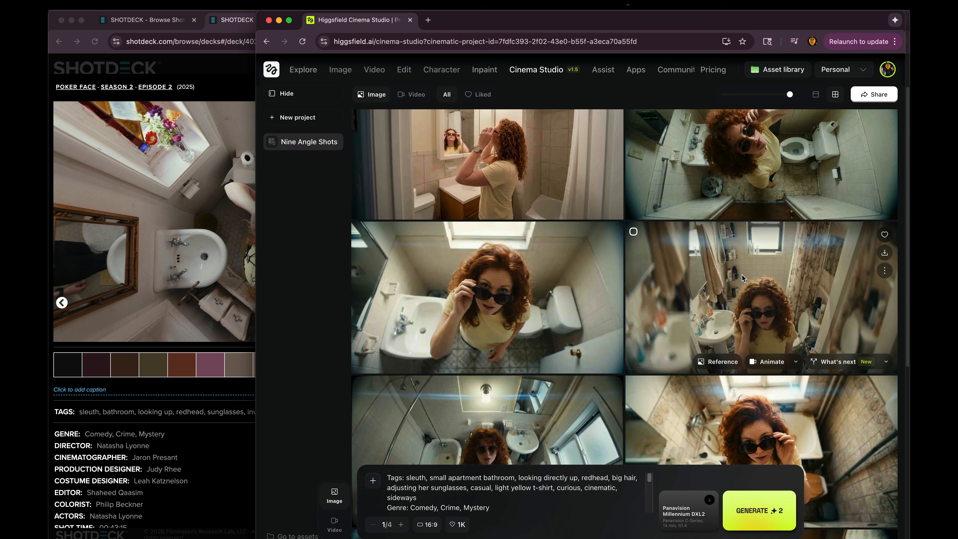
click(742, 278)
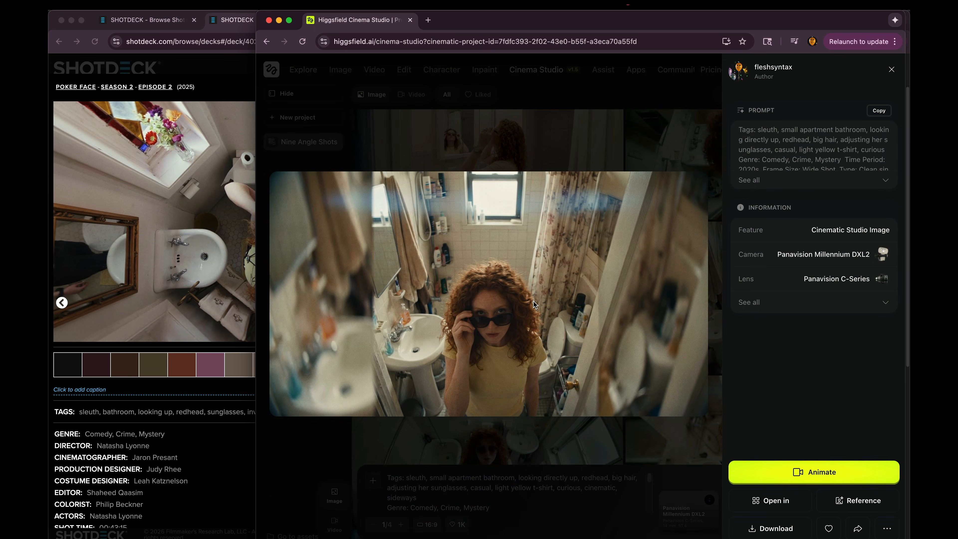
click(547, 173)
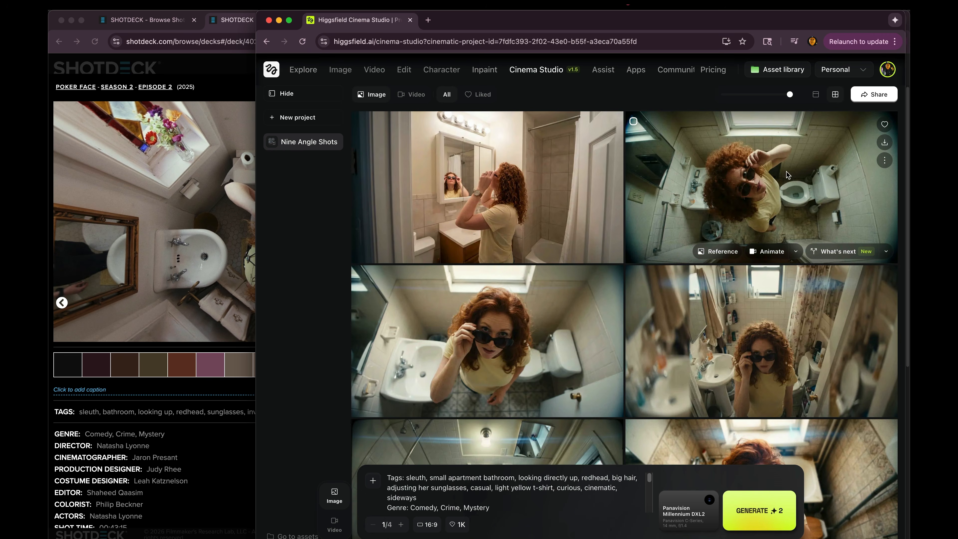
Compare the overhead yellow T-shirt image with the Tab 3 prompt in Google Docs, and view the bathroom mirror image in Cinema Studio.
click(759, 342)
key(super+grave)
click(316, 235)
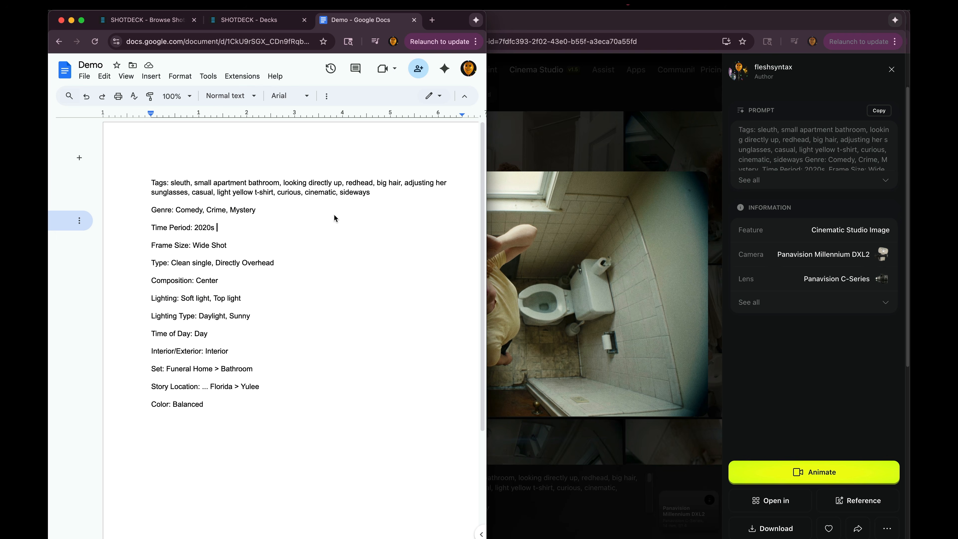
key(super+grave)
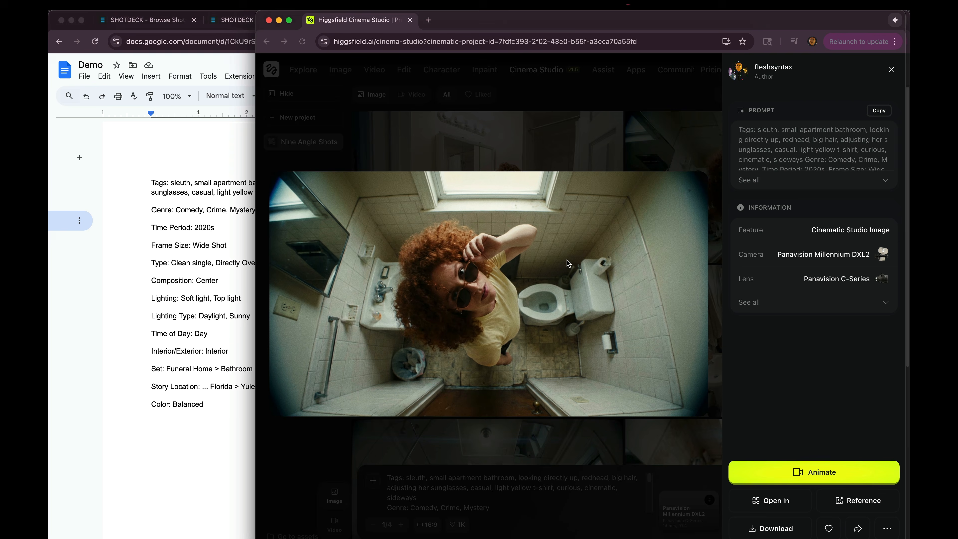
key(Escape)
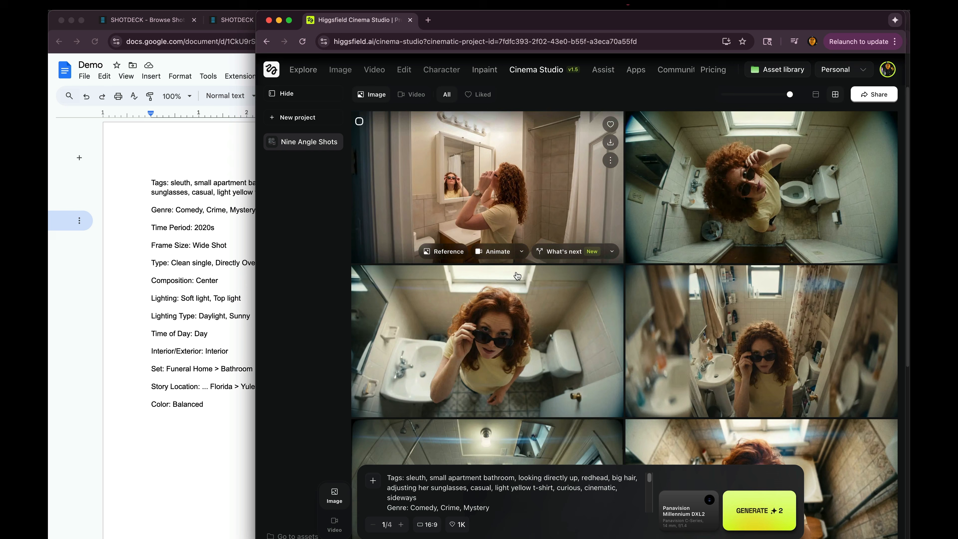
click(493, 187)
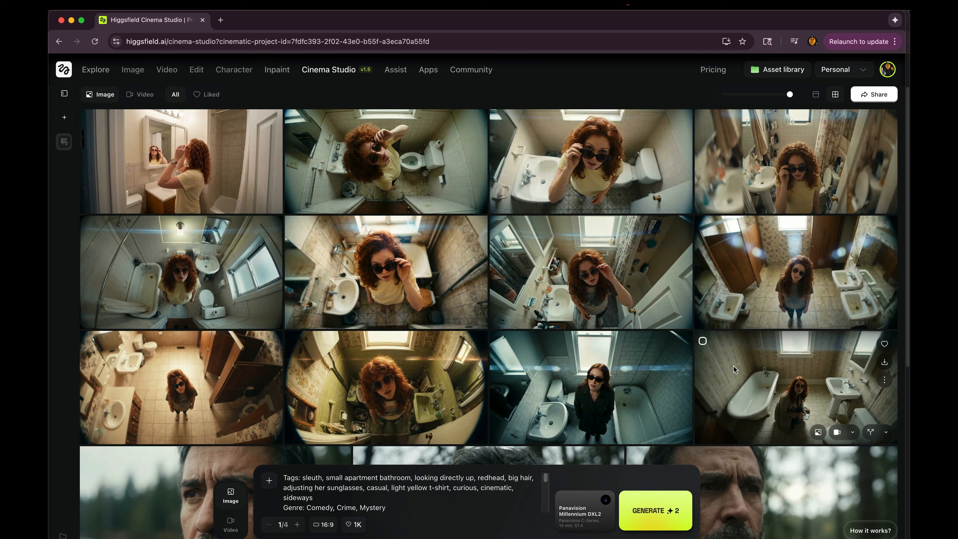
Open the overhead yellow T-shirt image and narrow the Cinema Studio window to sit beside the Poker Face still in ShotDeck.
click(465, 151)
drag(48, 162, 311, 162)
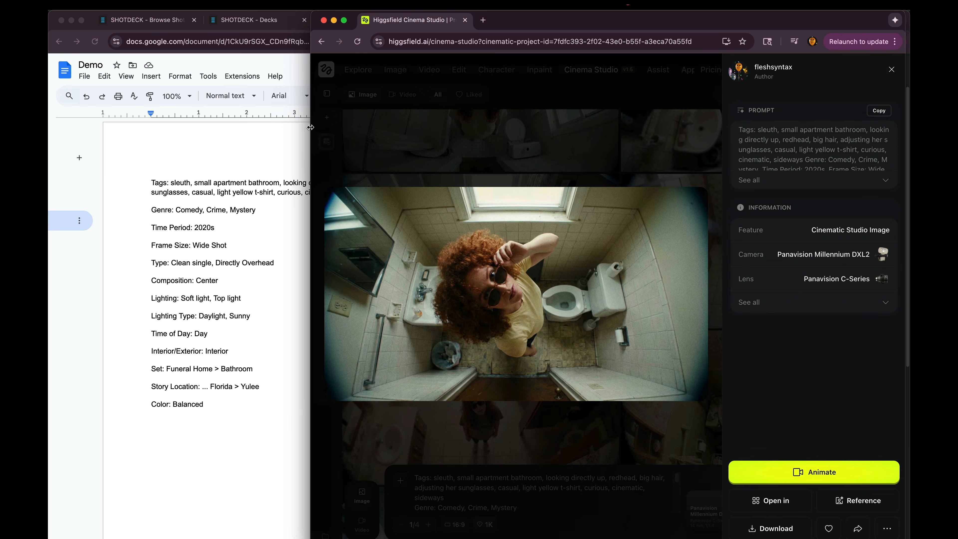
click(190, 162)
click(239, 20)
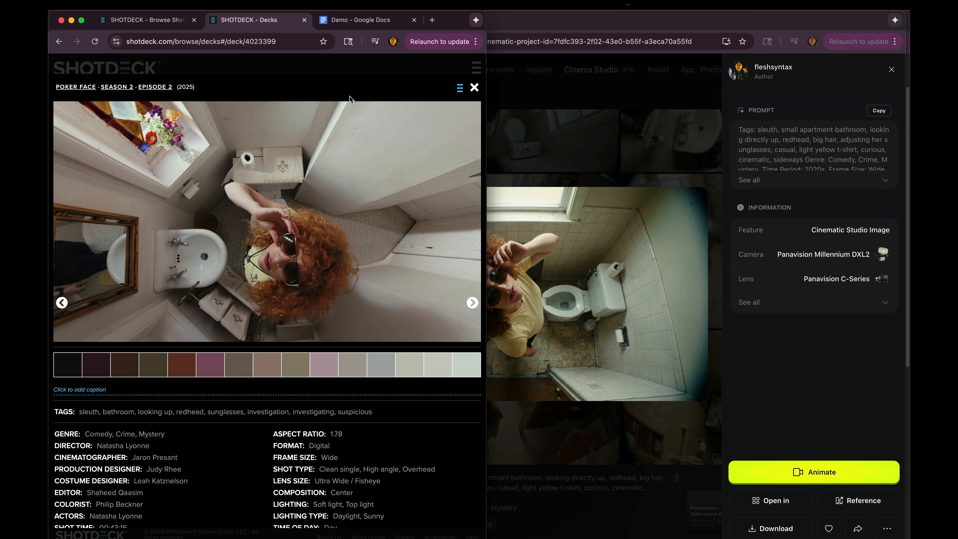
click(610, 182)
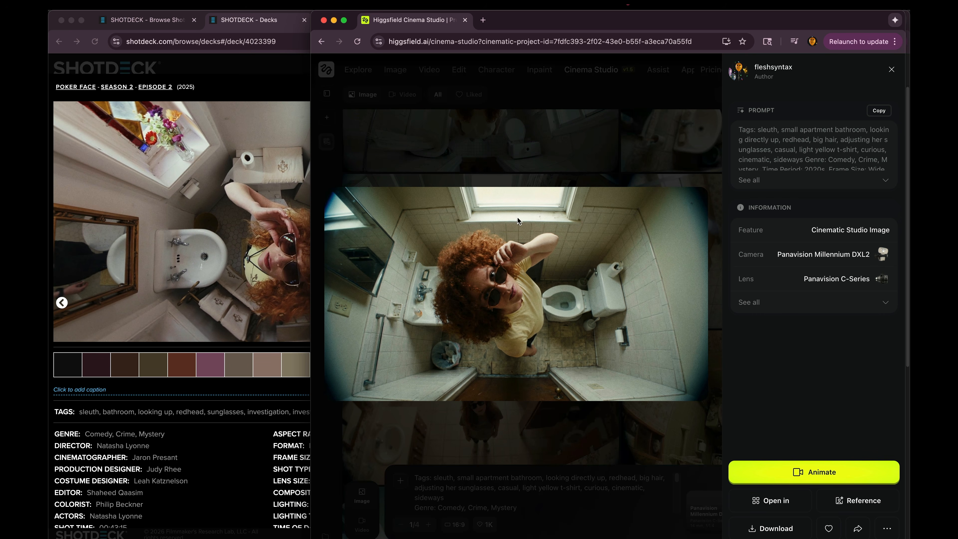
drag(312, 141, 487, 128)
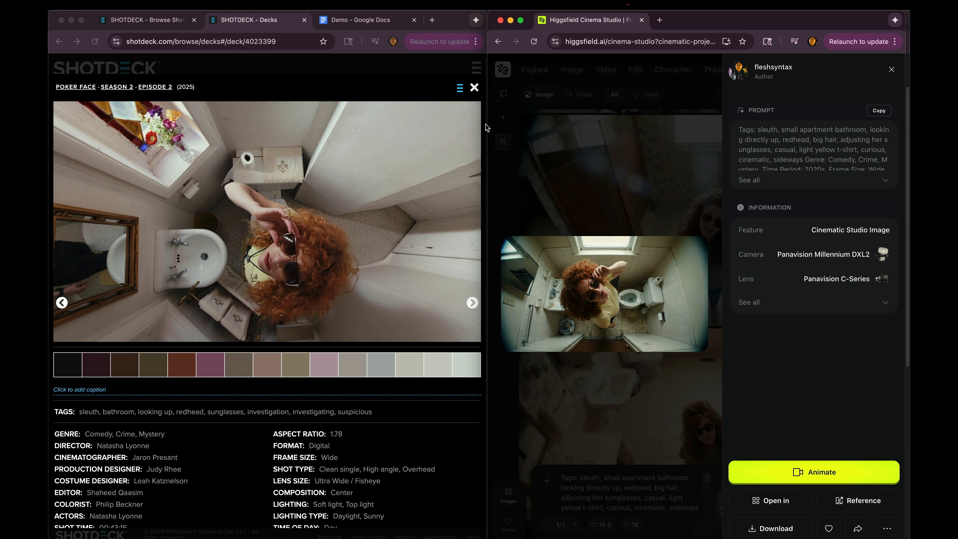
Review the Poker Face still's metadata and similar shots in ShotDeck.
scroll(250, 408, down, 5)
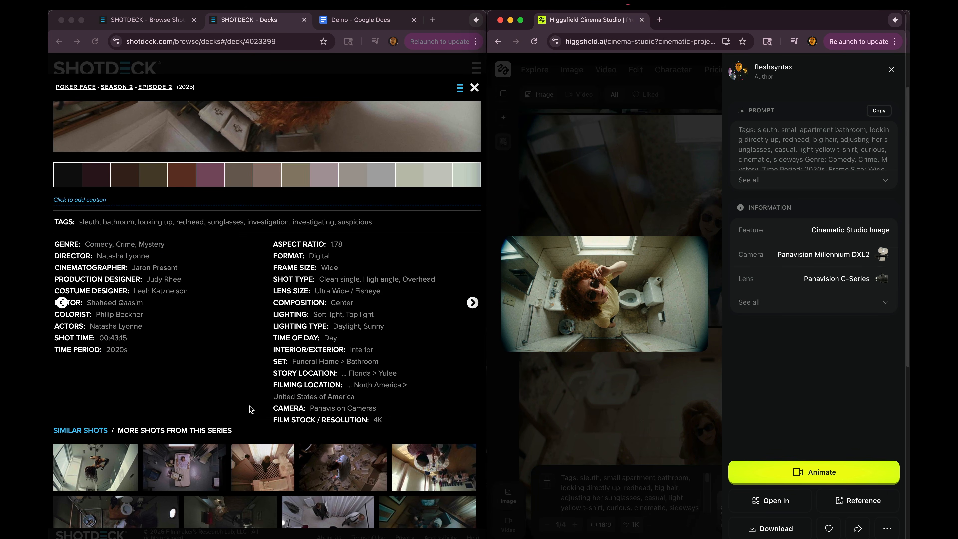
scroll(250, 409, down, 5)
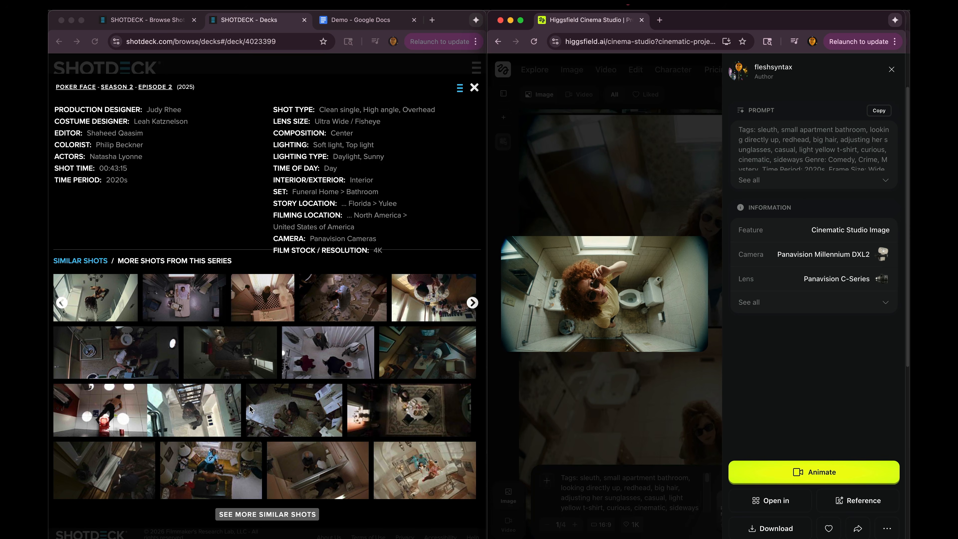
scroll(250, 410, up, 10)
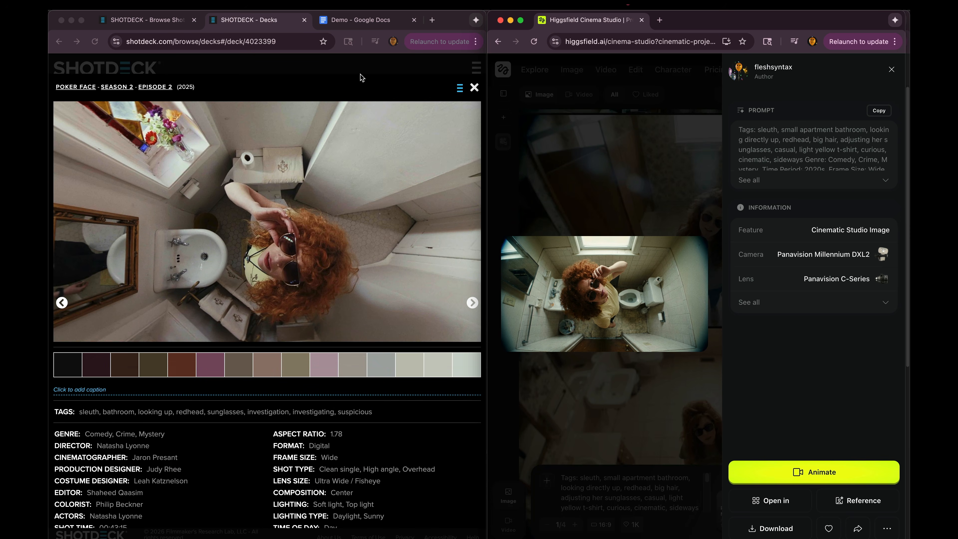
click(704, 5)
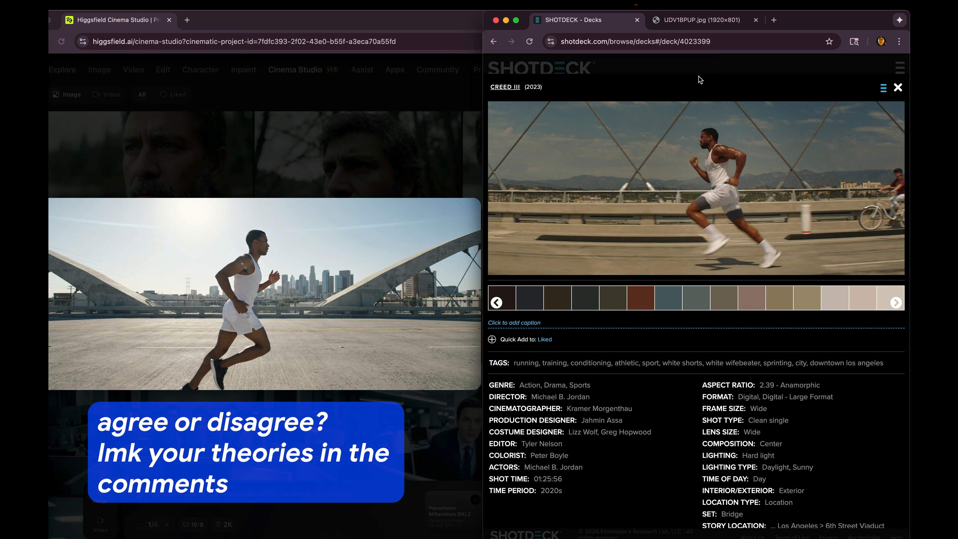
Move the ShotDeck A Quiet Place: Day One still into its own window and size it beside the matching Cinema Studio image.
scroll(843, 422, down, 2)
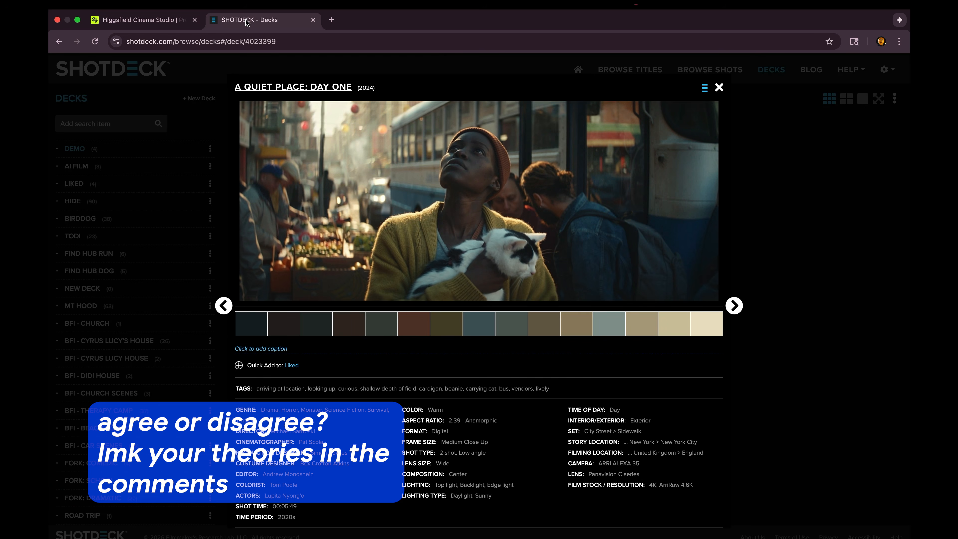
drag(249, 22, 606, 39)
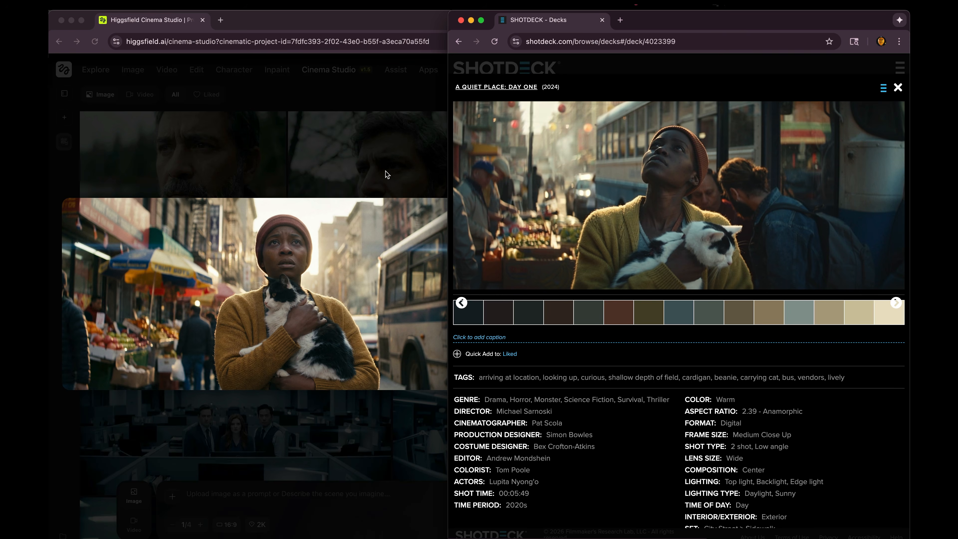
drag(448, 171, 541, 170)
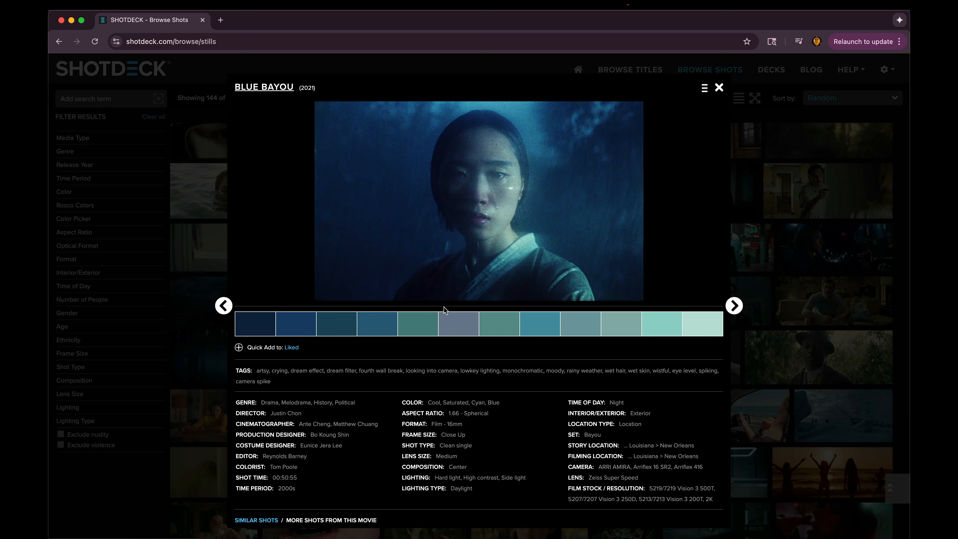
Close the Blue Bayou still in ShotDeck's shot browser and view the Vaundy still of people dancing in the street.
click(785, 224)
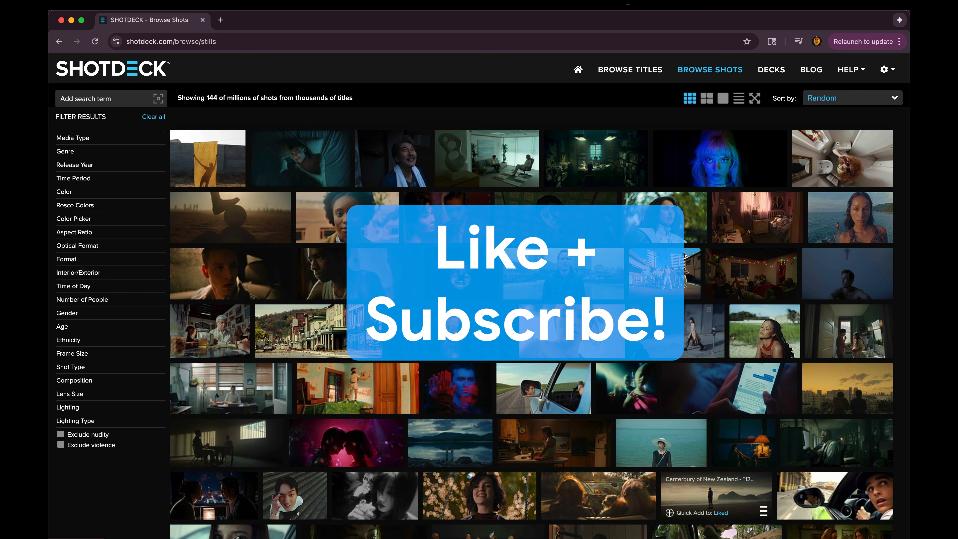
click(667, 275)
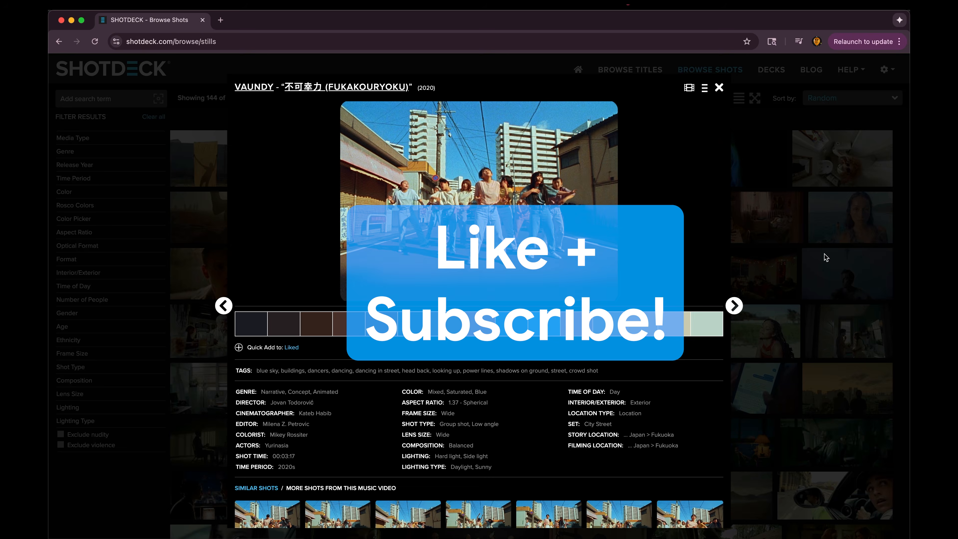